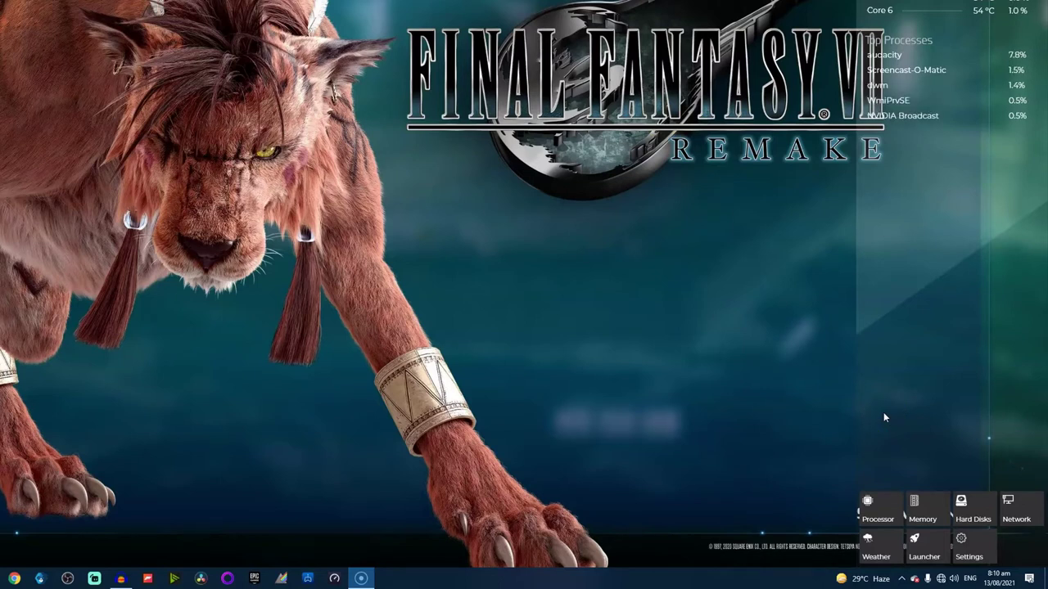
Check the laptop is on the TP-Link_Extender Wi-Fi, then bring up the network icon's menu.
click(940, 578)
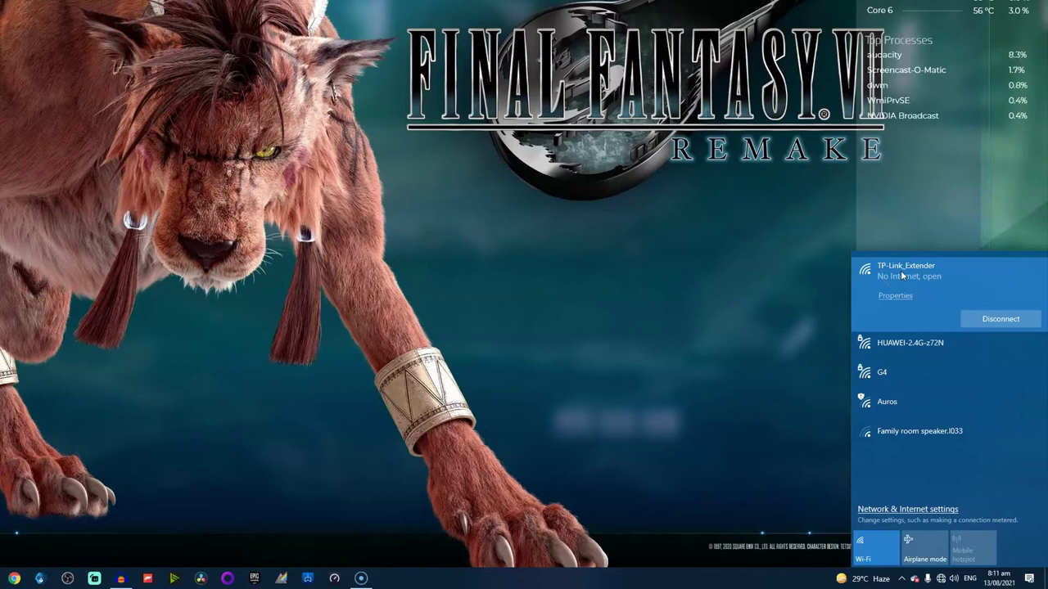
click(697, 278)
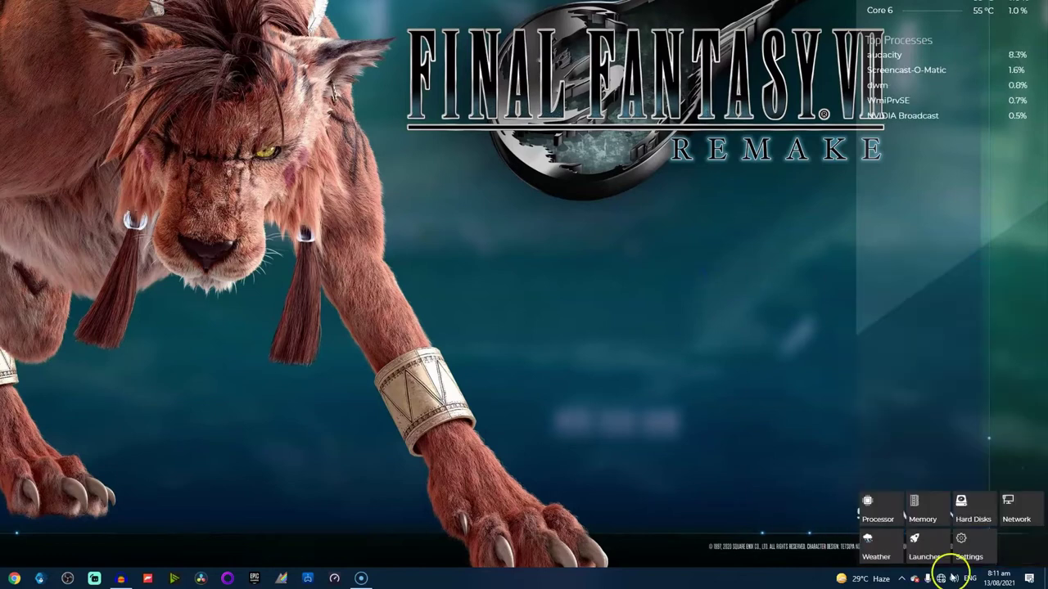
right_click(950, 578)
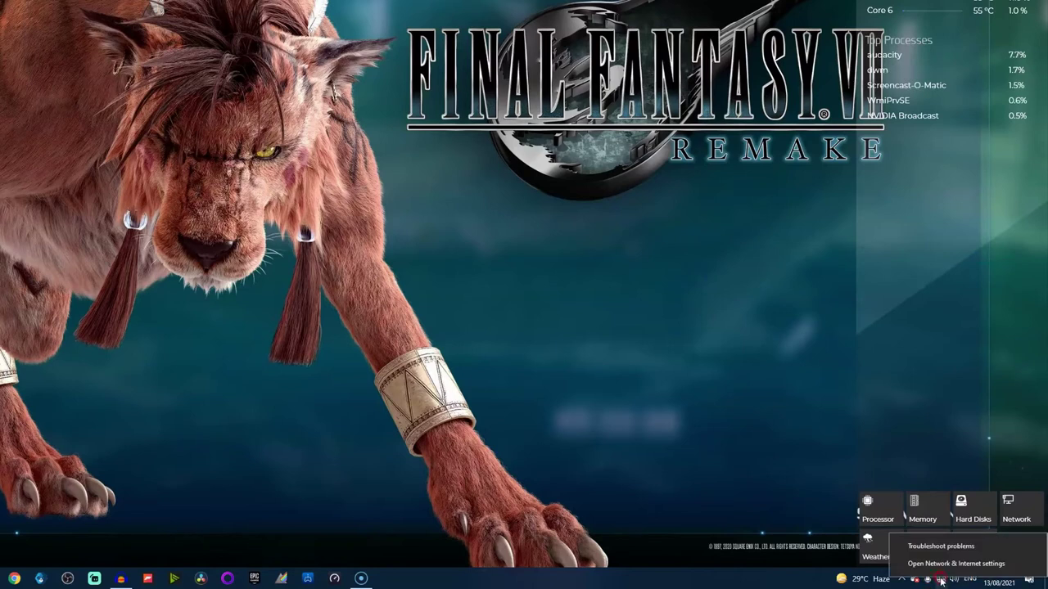
Show the Wi-Fi adapter status: TP-Link_Extender, 72.0 Mbps, no internet access.
click(984, 565)
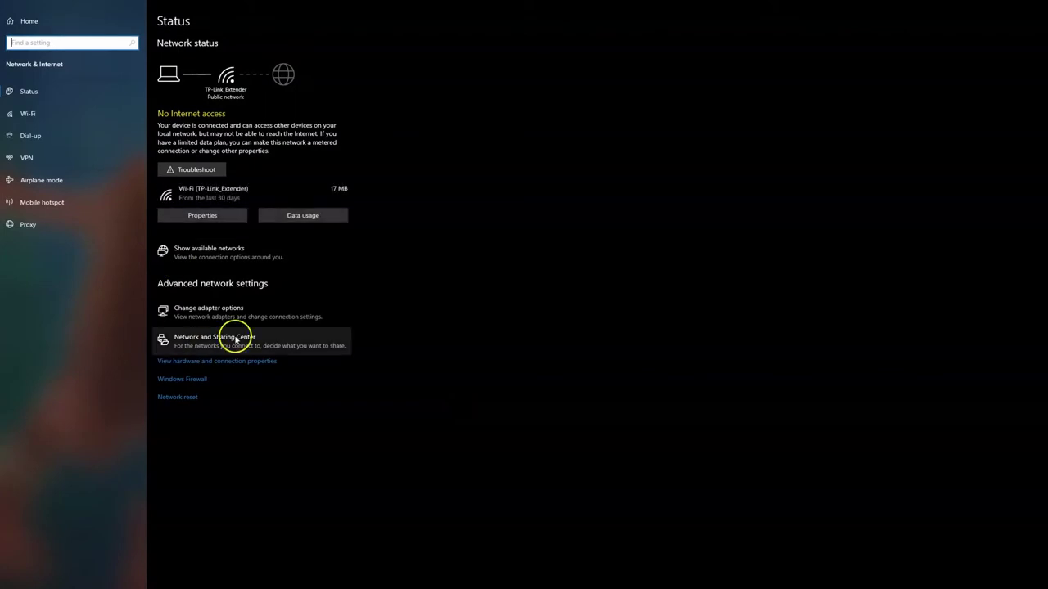
click(241, 312)
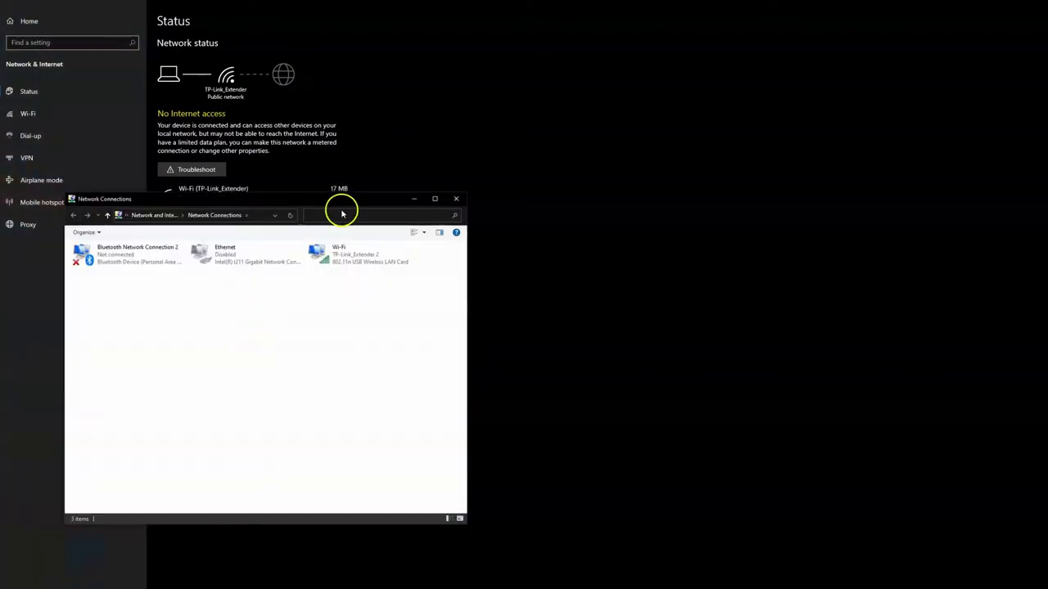
drag(341, 212, 766, 113)
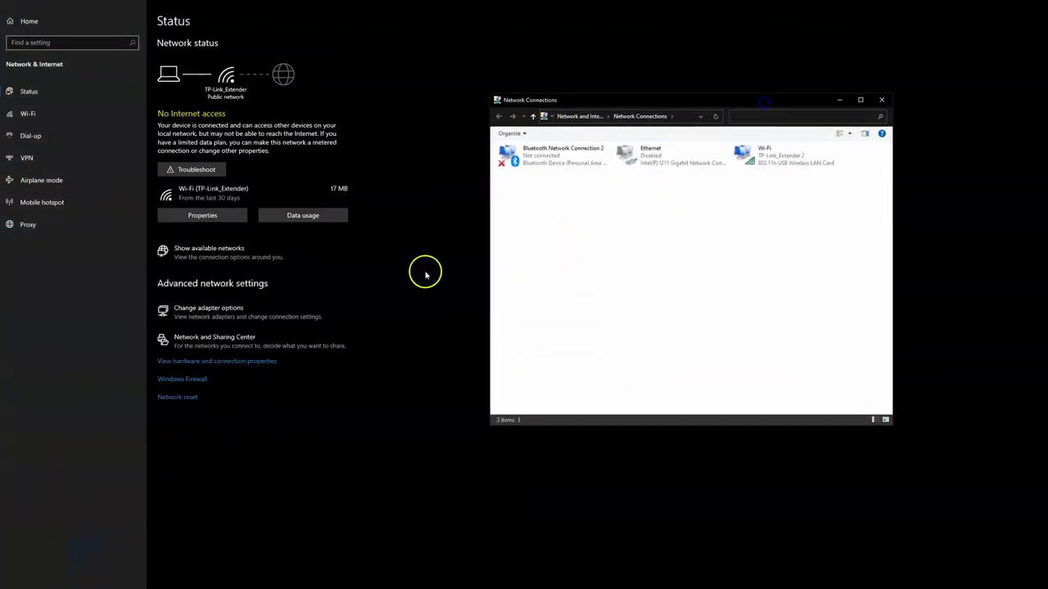
click(212, 348)
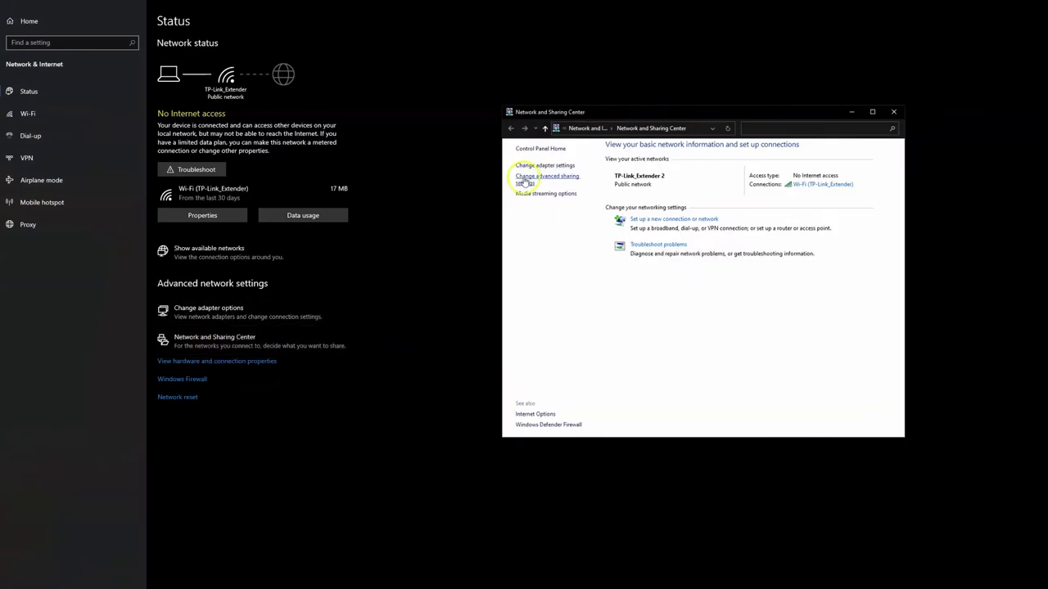
click(532, 168)
click(760, 95)
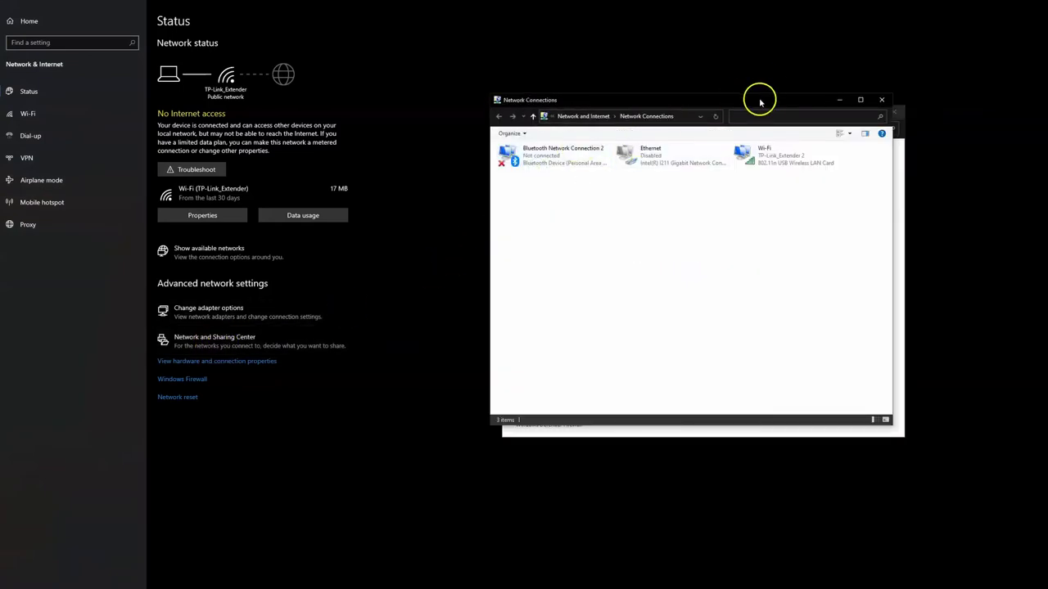
drag(759, 97, 568, 175)
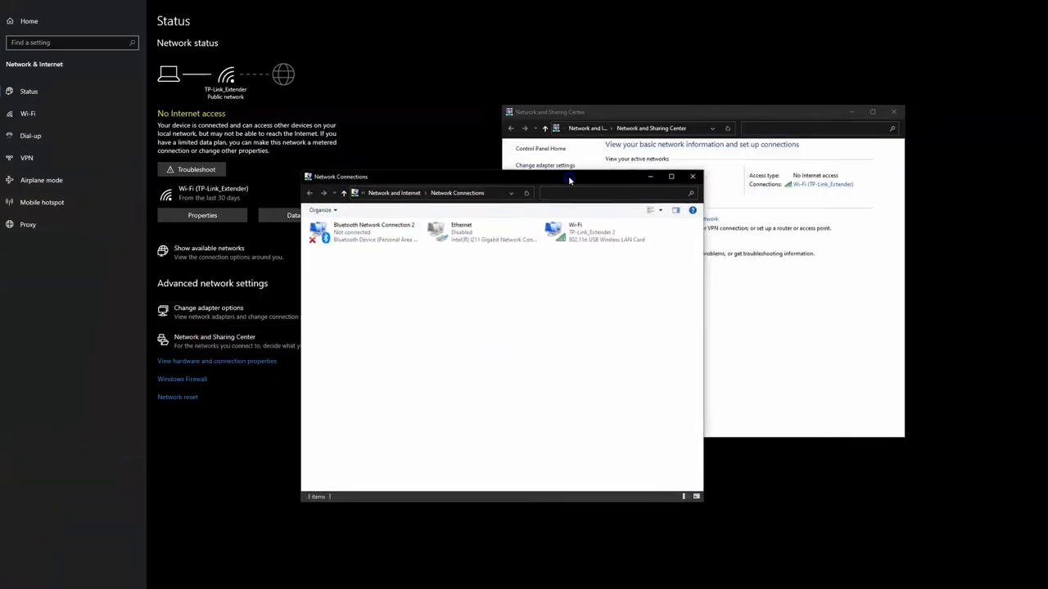
right_click(581, 246)
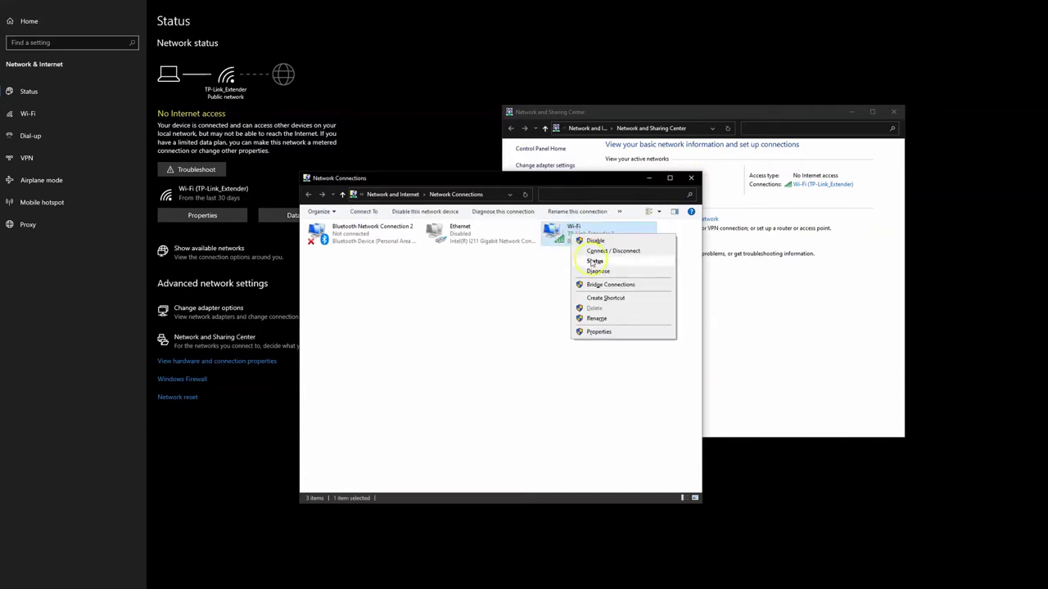
click(593, 261)
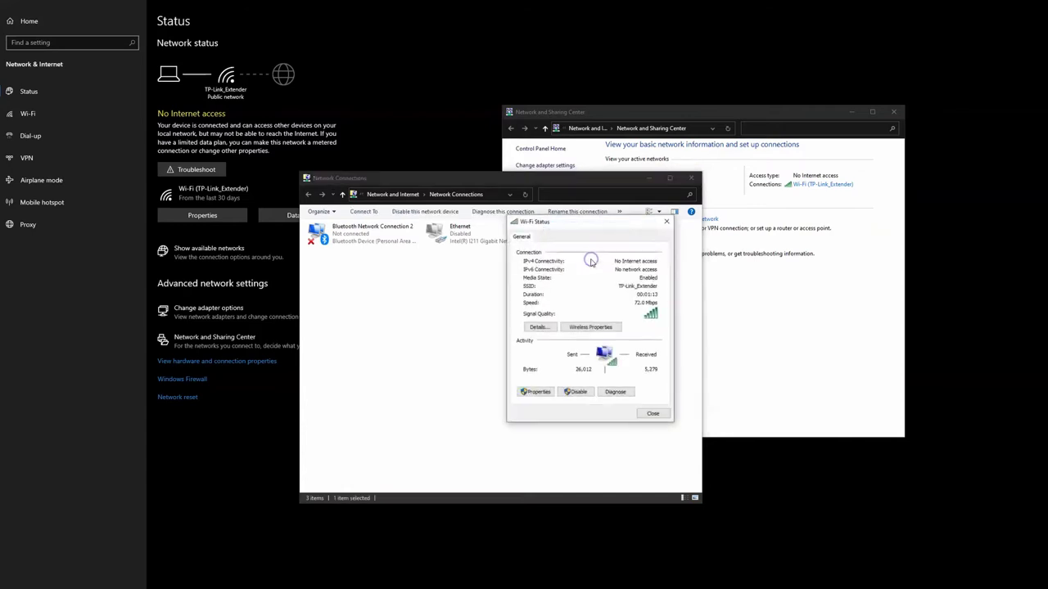
View the Wi-Fi details showing IPv4 192.168.0.100 and gateway 192.168.0.254, then bring up Run.
click(538, 327)
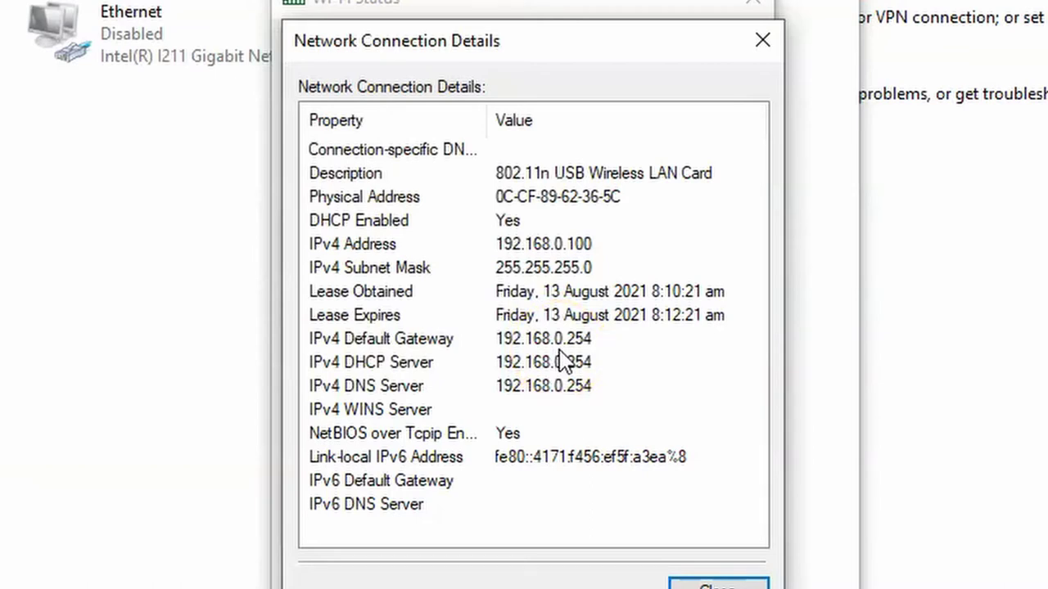
key(super+r)
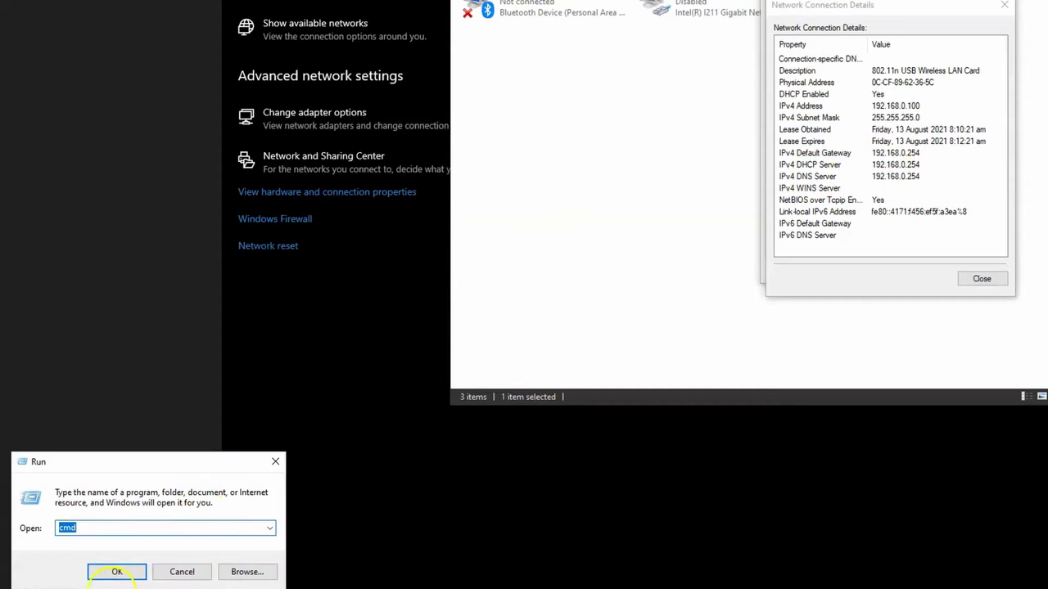
Run ipconfig in Command Prompt to confirm the default gateway 192.168.0.254.
click(122, 574)
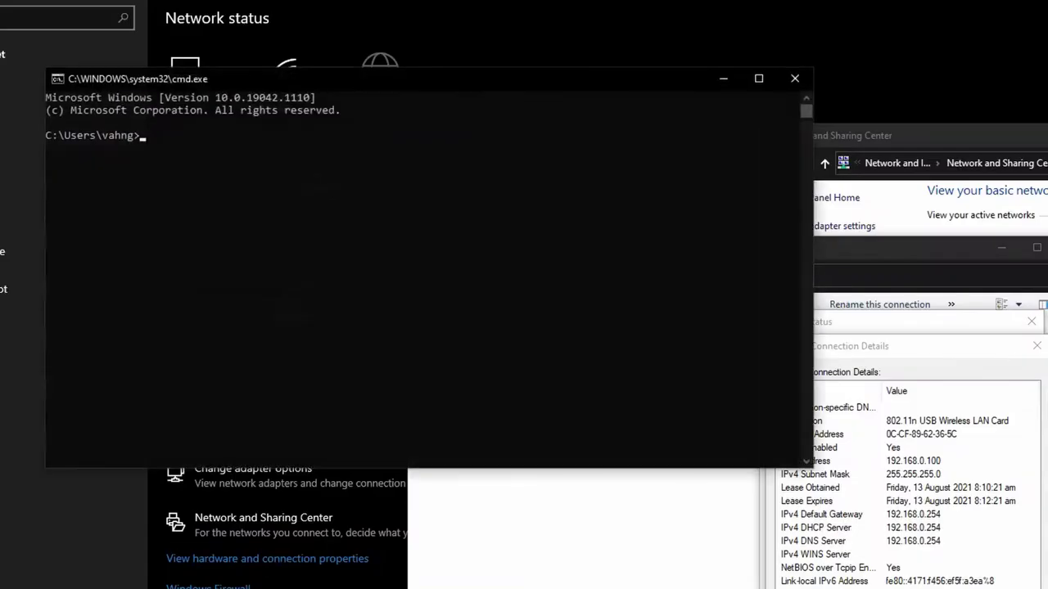
click(582, 335)
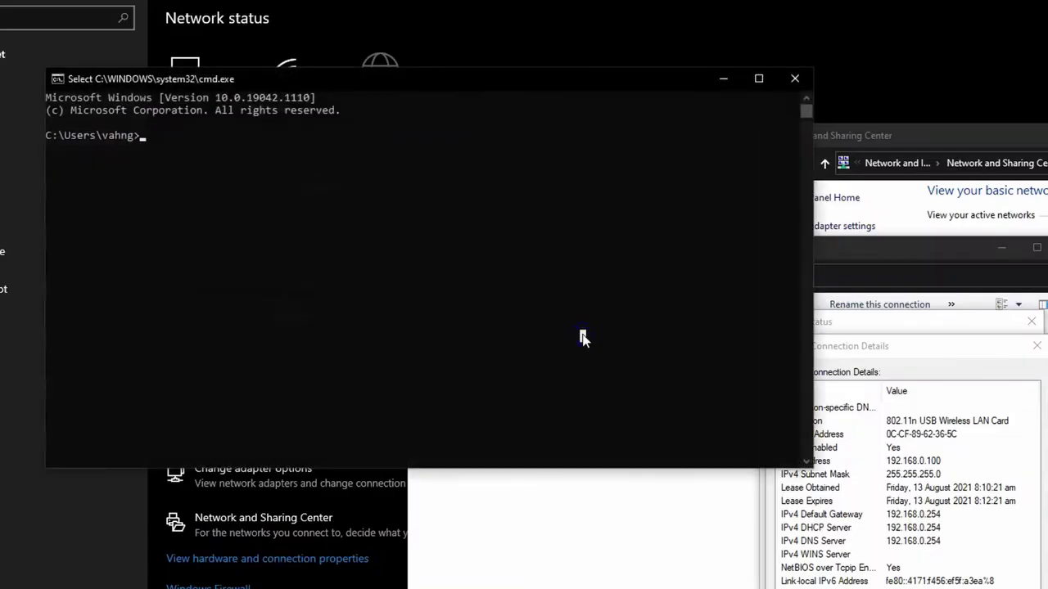
text(ipconfig)
key(Return)
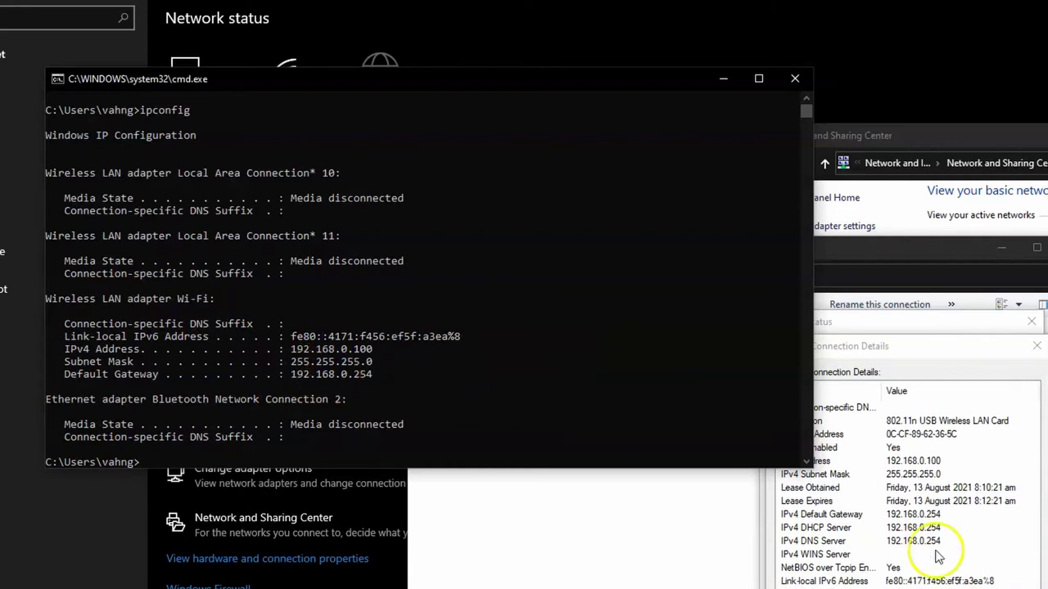
Close Command Prompt, the Wi-Fi details and status dialogs, Network Connections and Sharing Center.
click(800, 82)
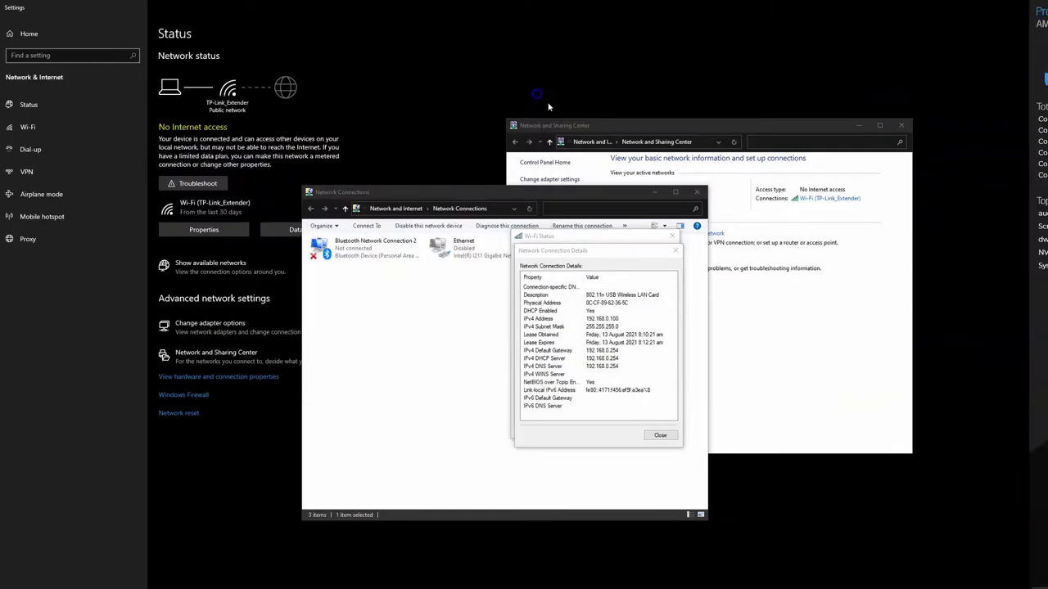
click(1036, 346)
click(1030, 323)
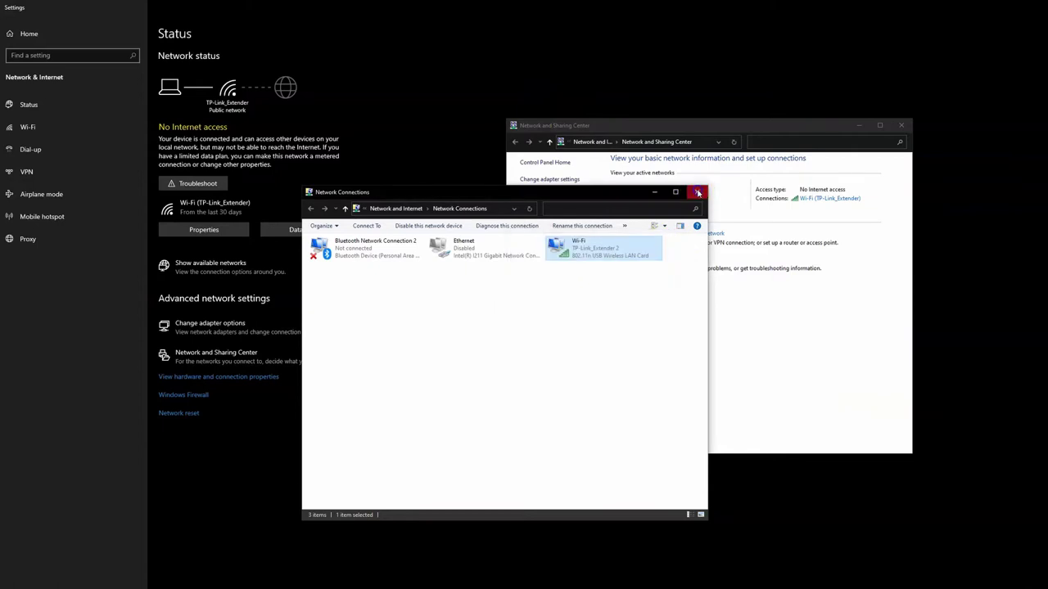
click(696, 191)
click(901, 125)
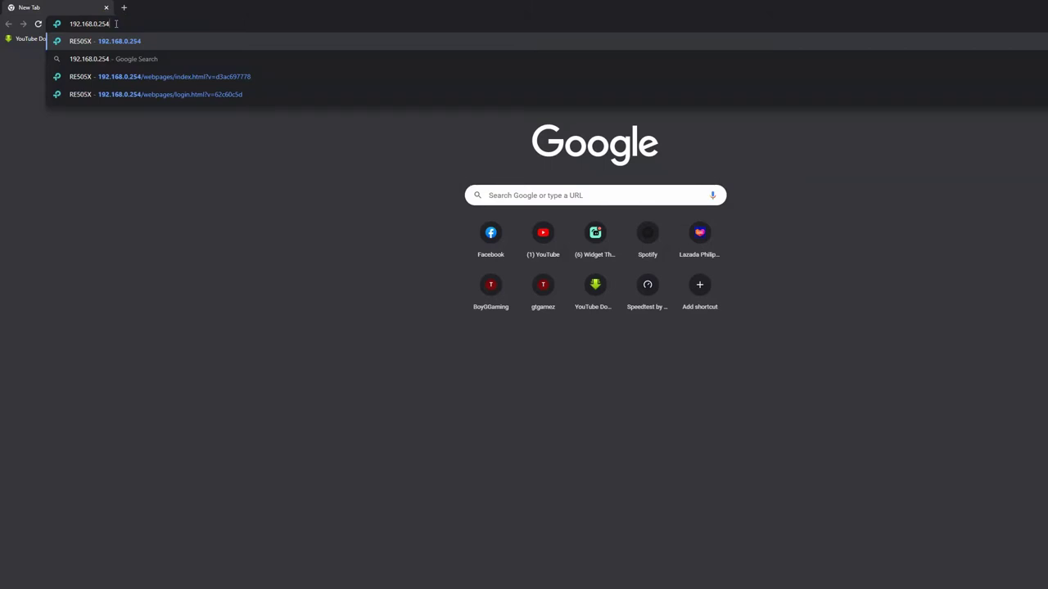
Load 192.168.0.254, then create and confirm the extender's management password.
key(Return)
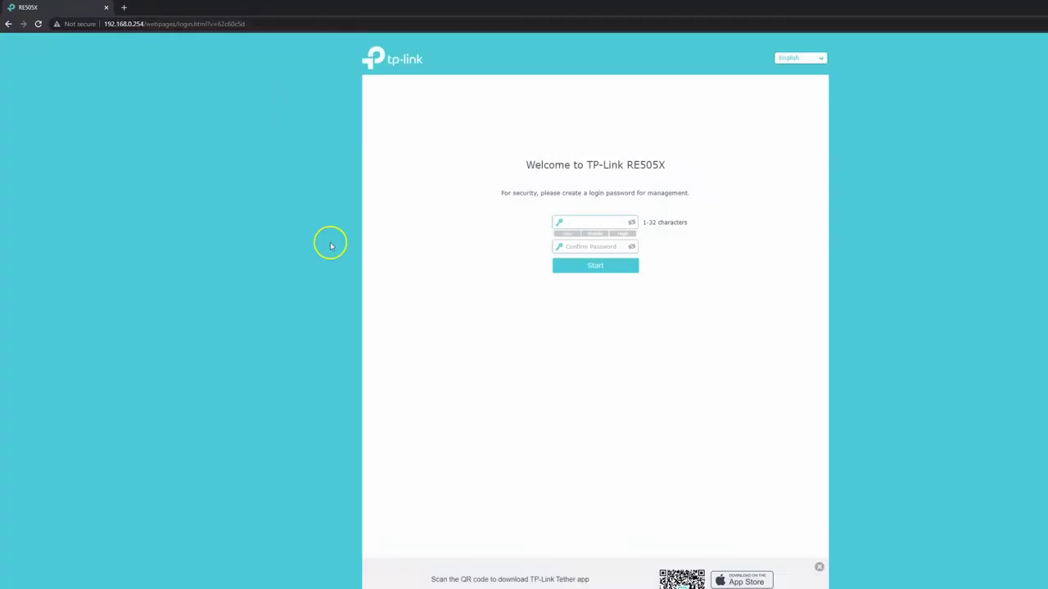
click(595, 221)
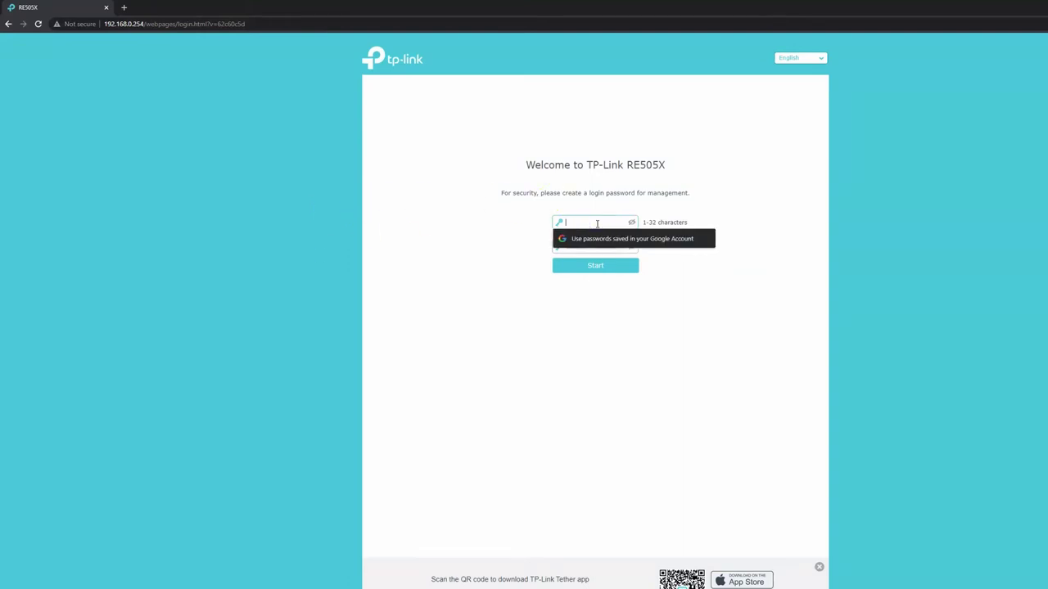
text(••••••)
click(607, 264)
click(603, 247)
text(••••)
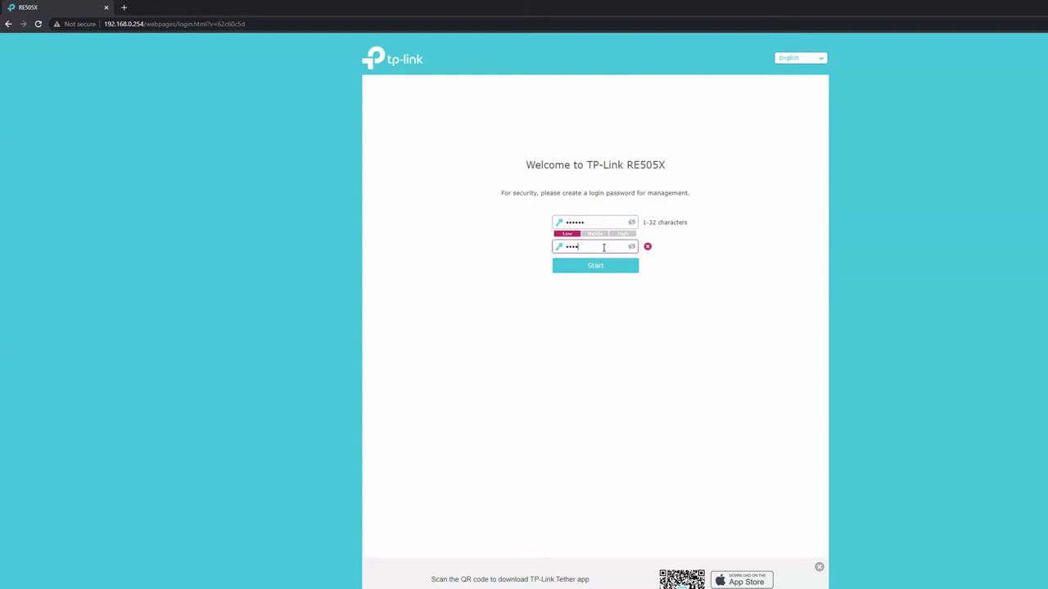
text(••)
click(594, 265)
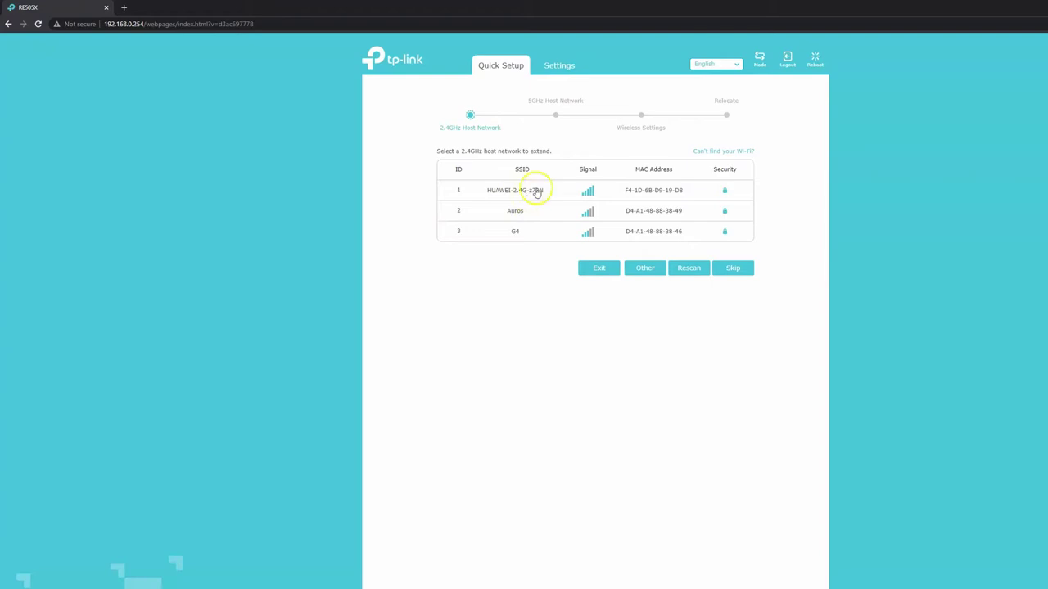
Choose HUAWEI-2.4G-z72N and HUAWEI-5G as host networks, then apply the _EXT names and reboot.
click(534, 193)
click(594, 237)
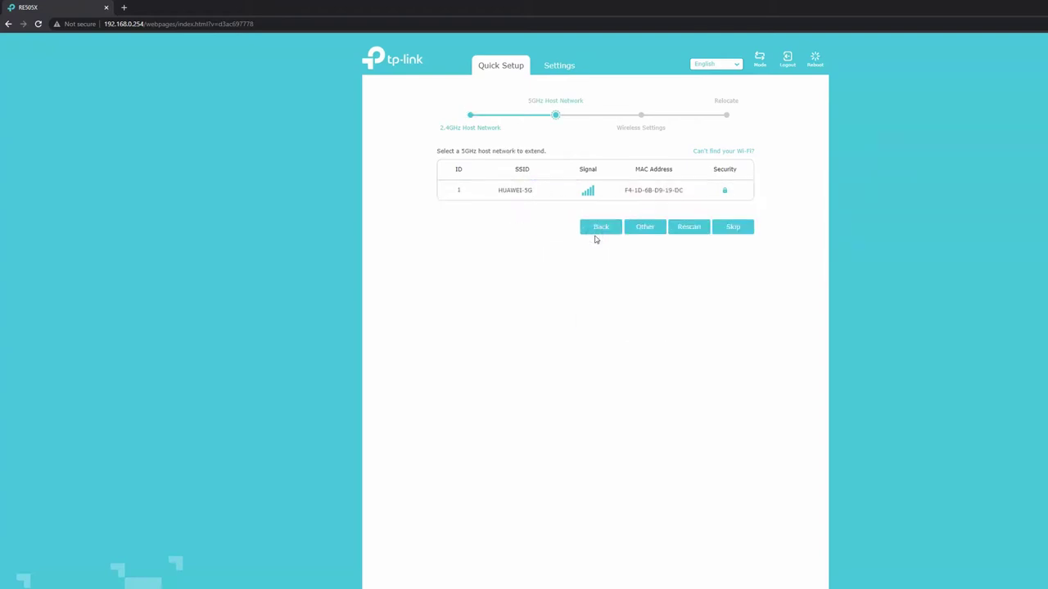
click(507, 197)
click(540, 195)
click(580, 234)
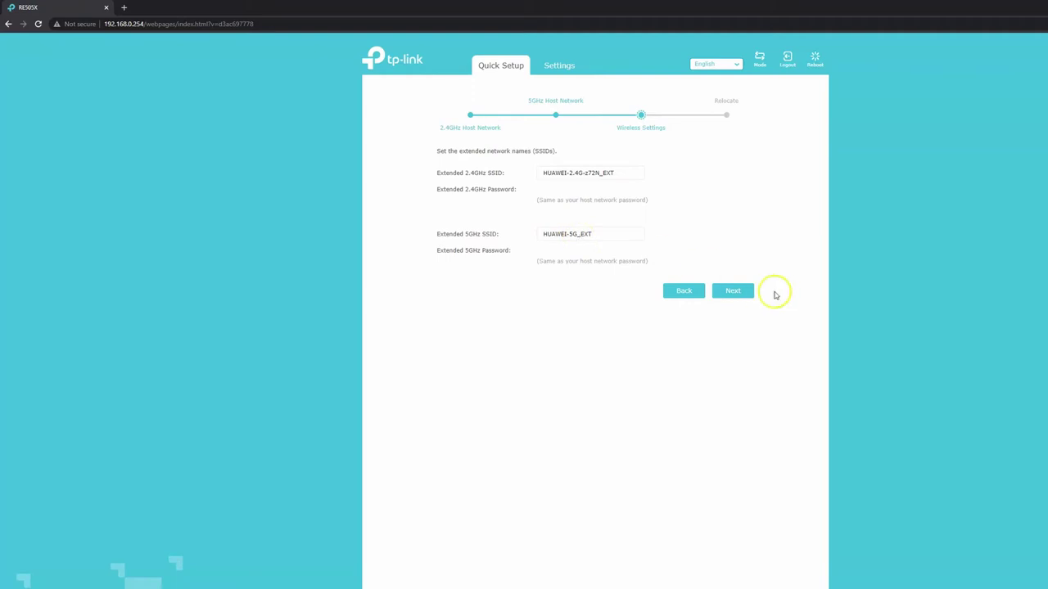
click(739, 291)
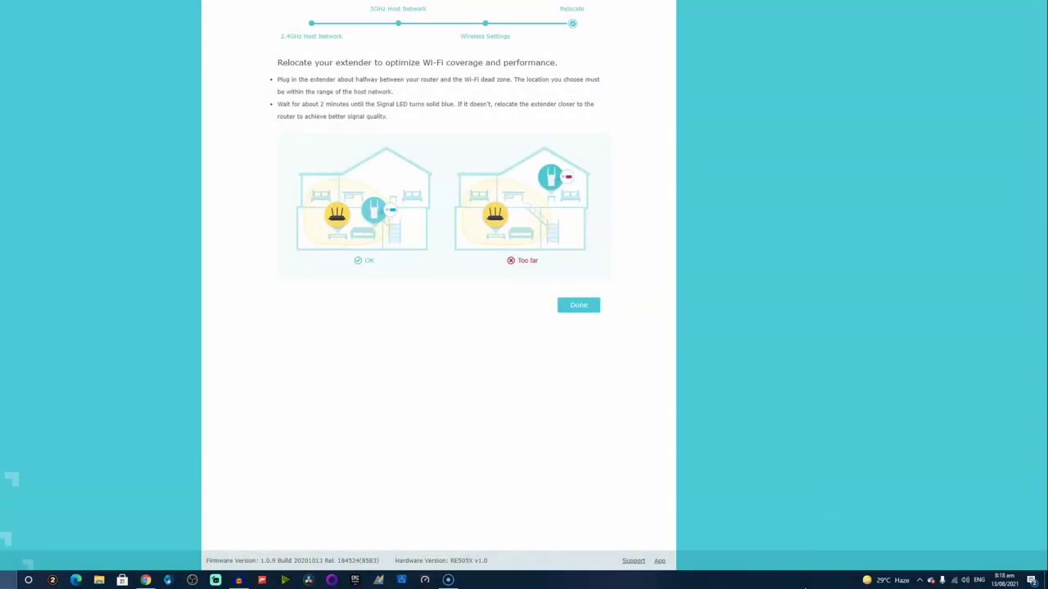
Connect the laptop's Wi-Fi to HUAWEI-2.4G-z72N_EXT from the taskbar network list.
click(954, 580)
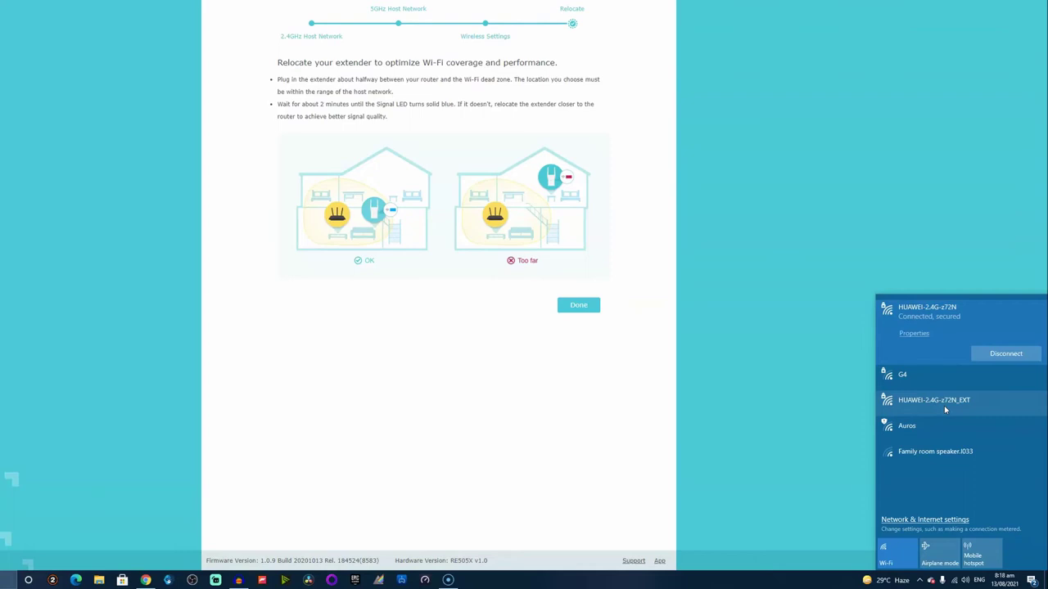
click(944, 409)
click(1001, 409)
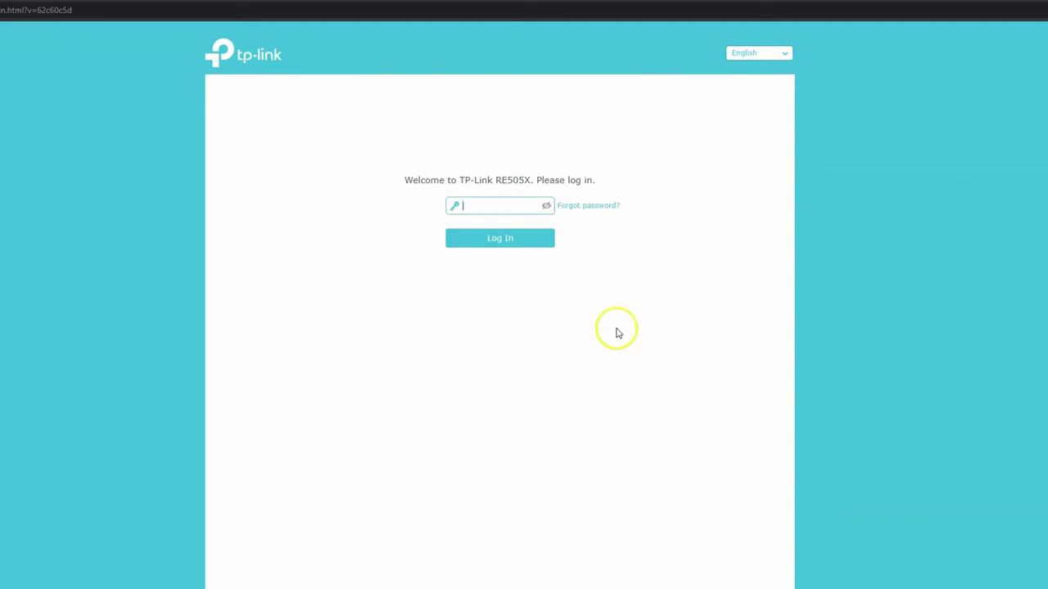
Log in to the RE505X with the management password to reach the Status page.
click(533, 205)
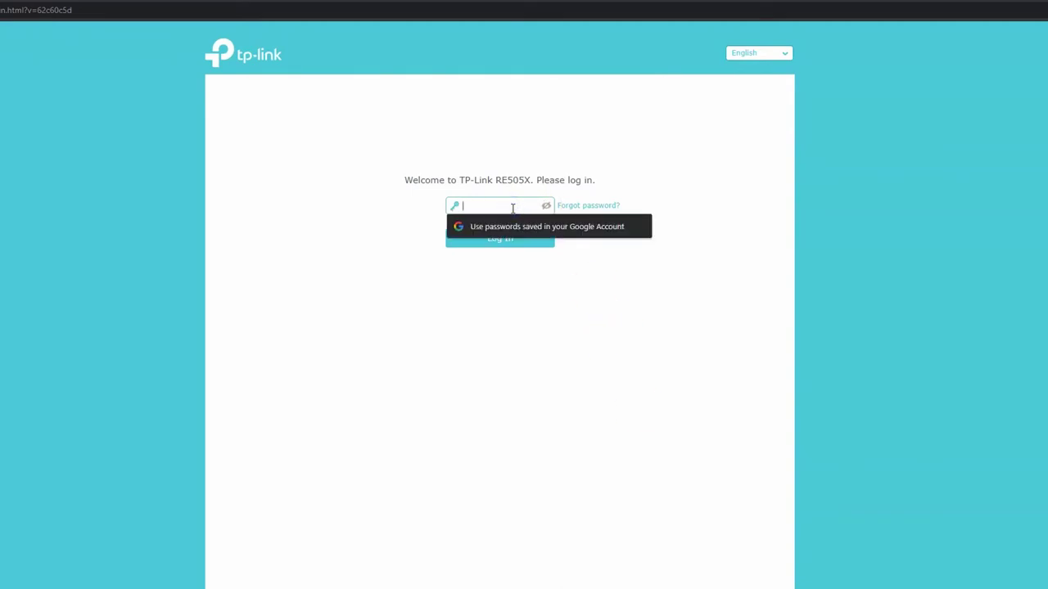
text(••••••)
click(499, 237)
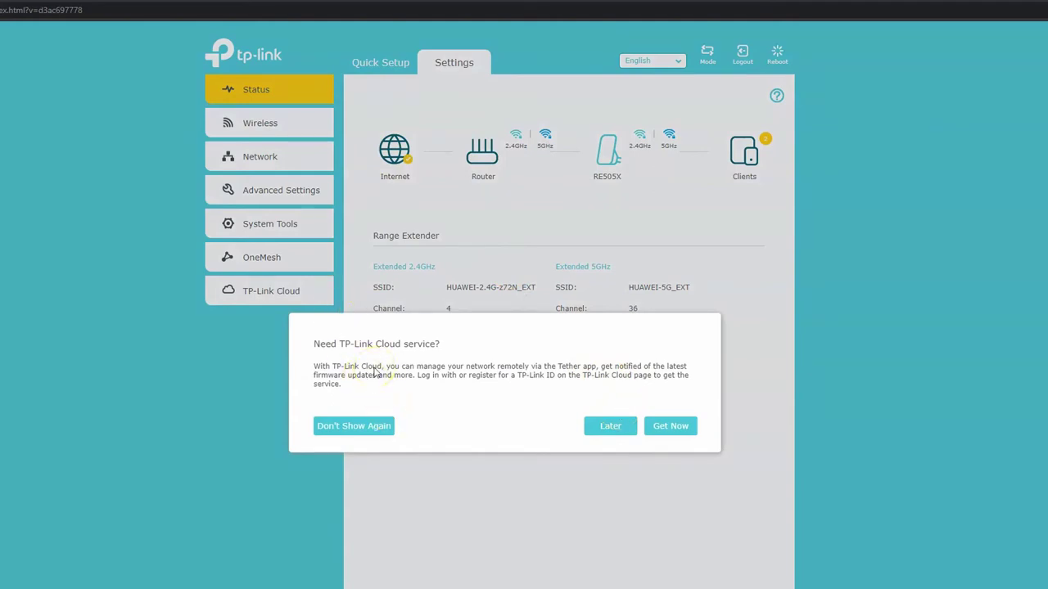
Choose Later on the TP-Link Cloud prompt.
click(610, 425)
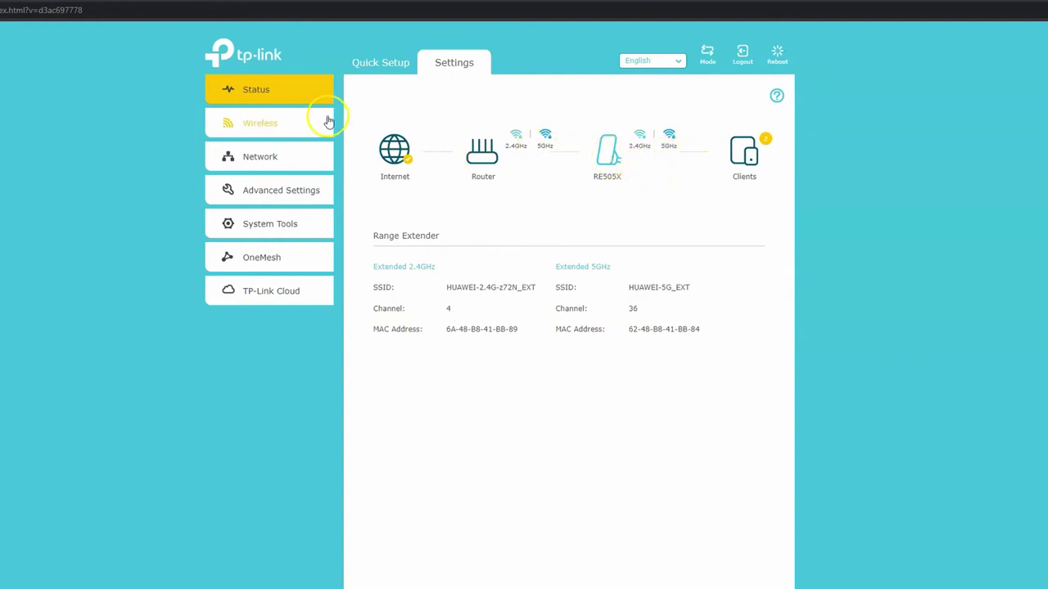
Review the Wireless > Extended Network SSIDs, then view the Network page's IP and DHCP settings.
click(275, 122)
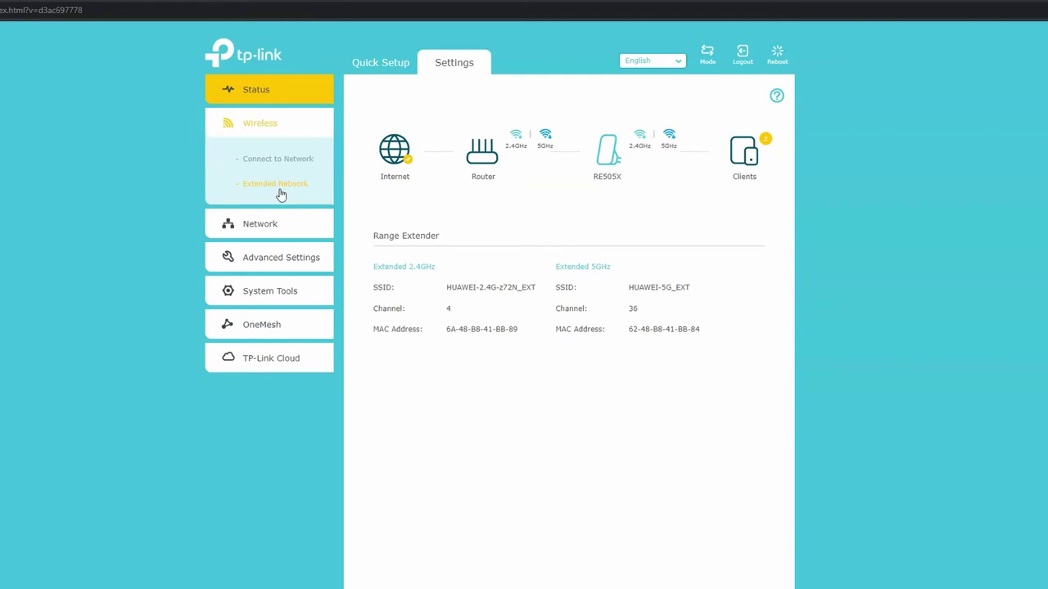
click(280, 194)
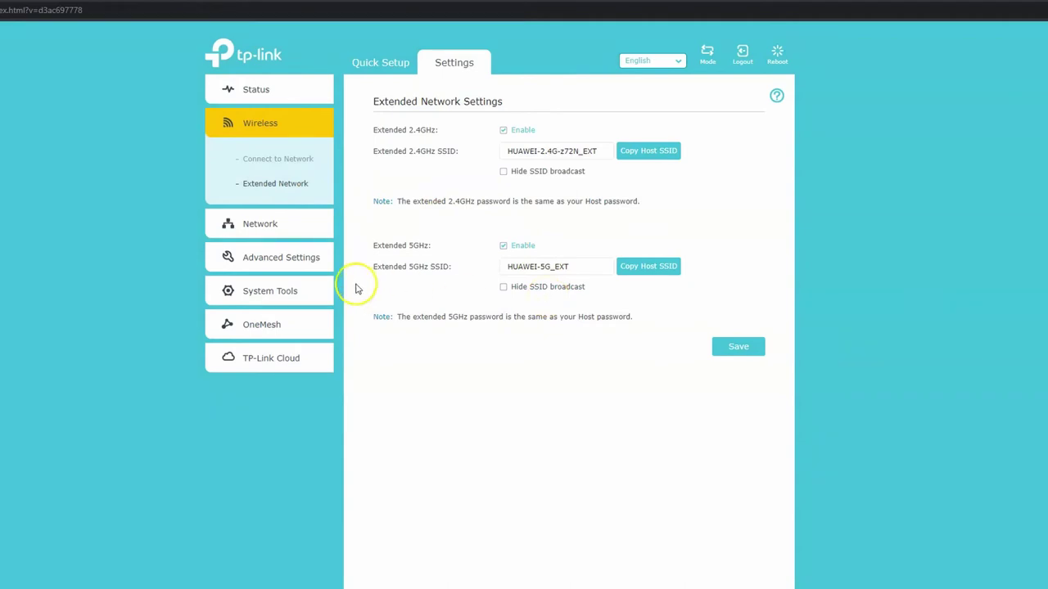
click(286, 227)
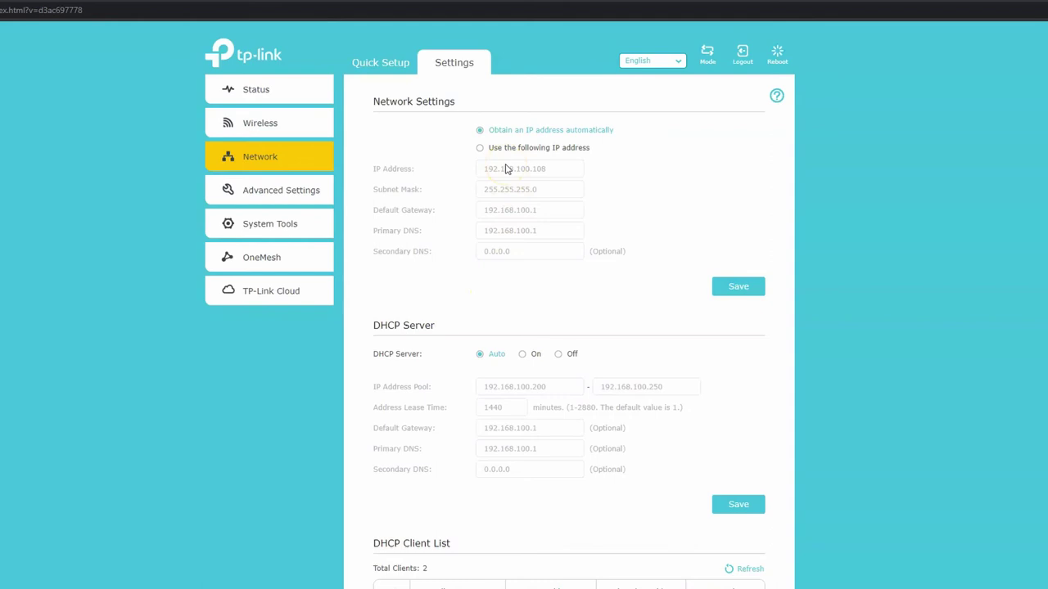
Keep the extender's IP setting on 'Obtain an IP address automatically'.
click(558, 145)
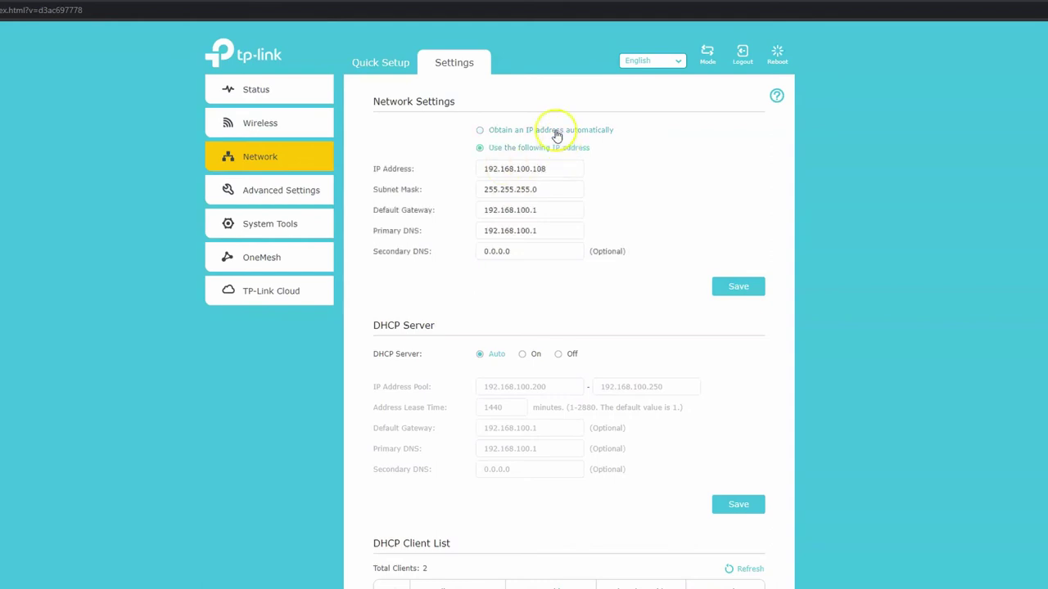
click(509, 134)
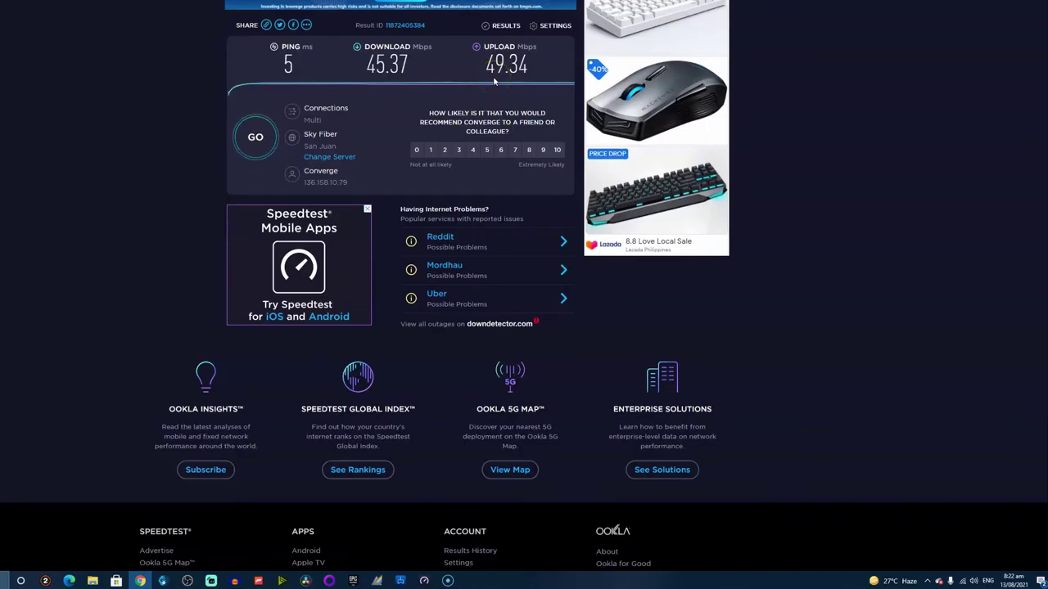
After the 45.37/49.34 Mbps extender result, show the laptop's Wi-Fi network list.
click(961, 580)
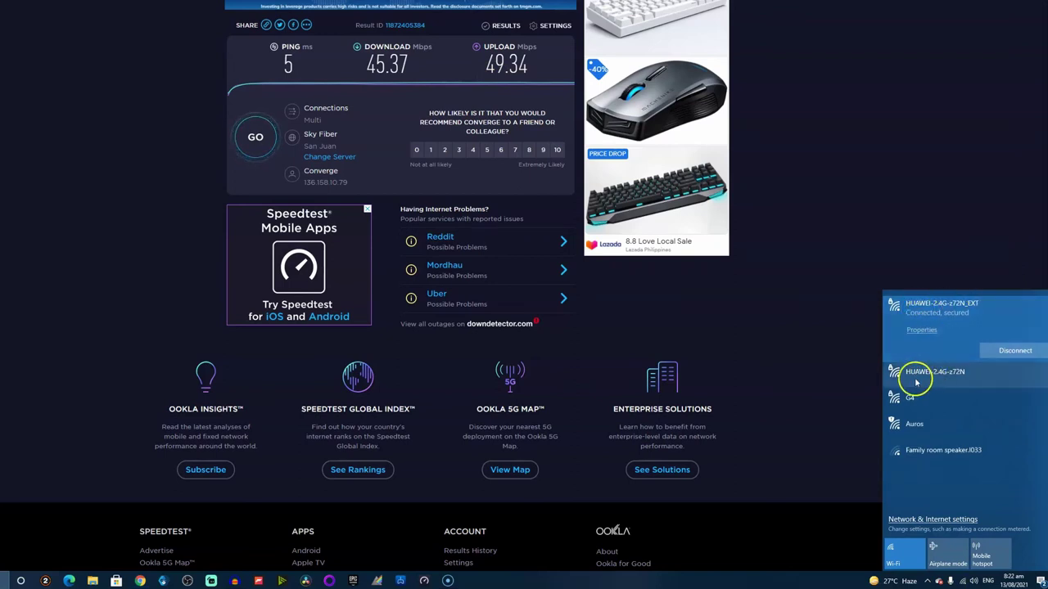
Connect the laptop directly to the router's HUAWEI-2.4G-z72N network.
click(982, 386)
click(995, 381)
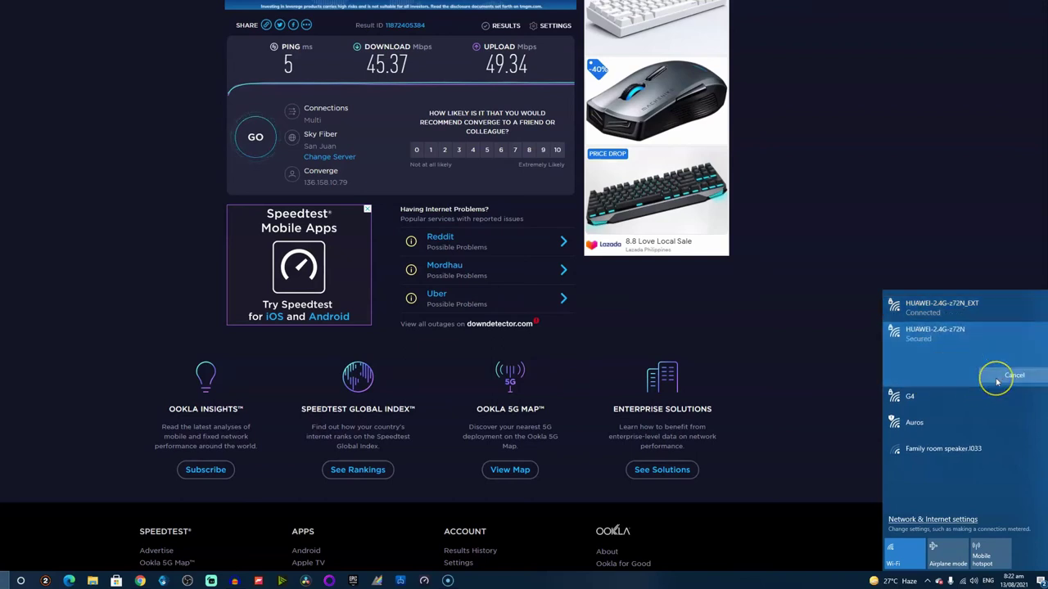
click(808, 584)
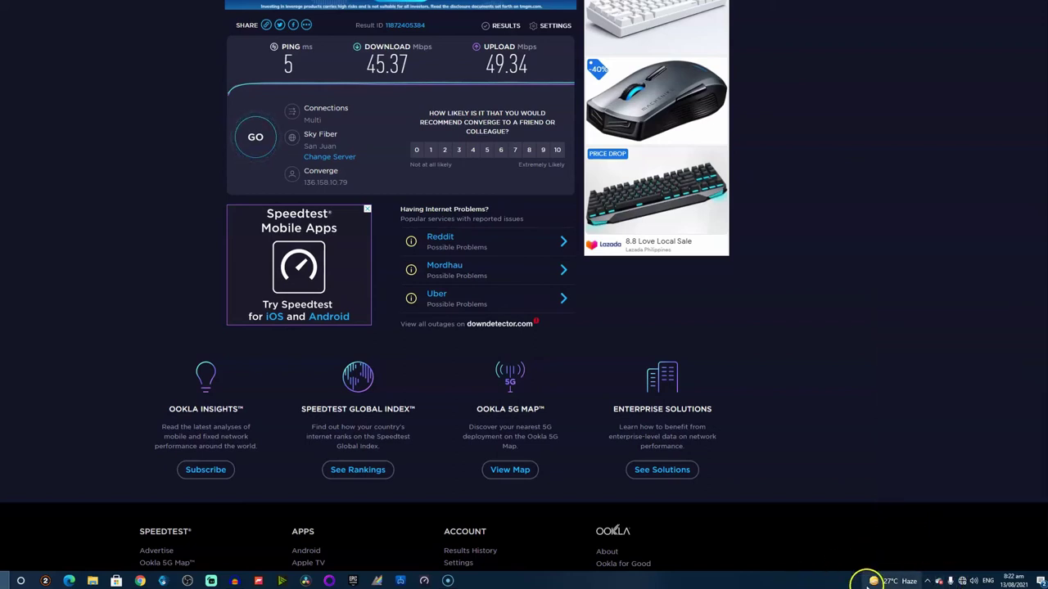
Confirm the HUAWEI-2.4G-z72N connection and start a new Speedtest run.
click(959, 581)
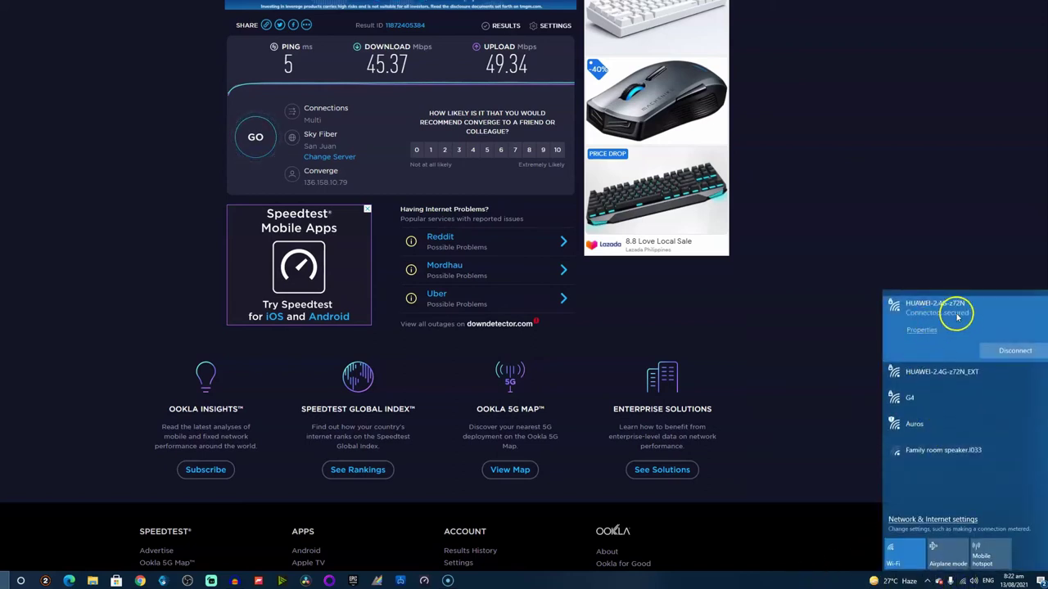
click(93, 153)
click(255, 138)
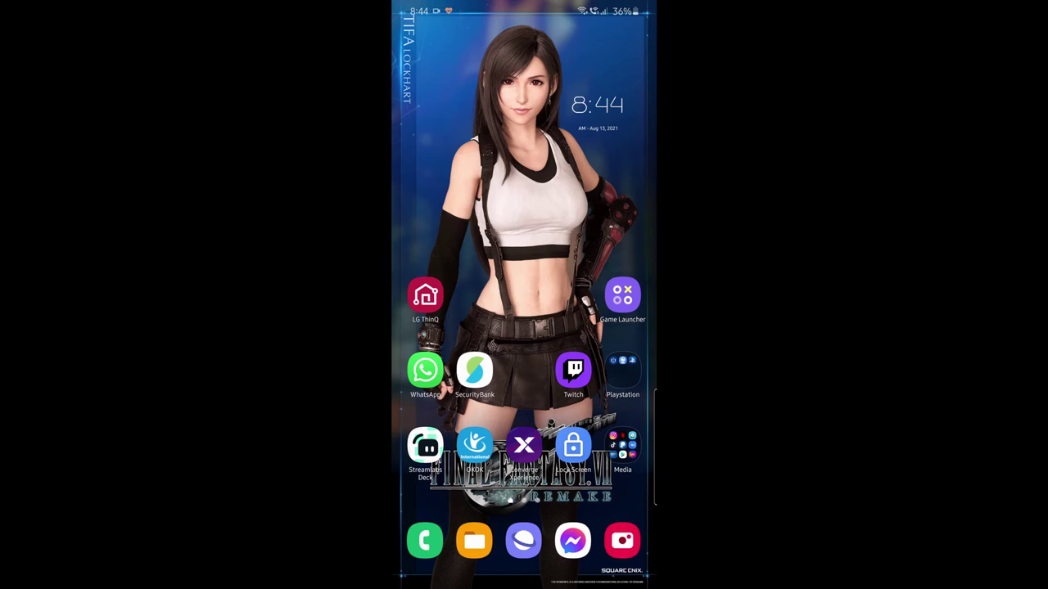
Connect the phone to the HUAWEI-5G_EXT network from its Wi-Fi settings.
drag(524, 8, 524, 295)
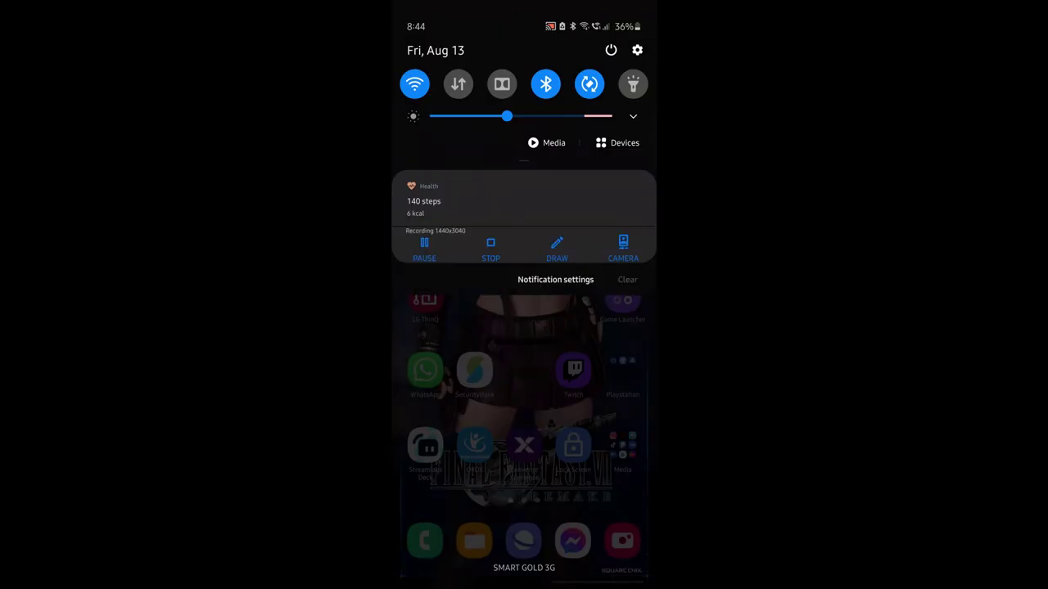
click(414, 84)
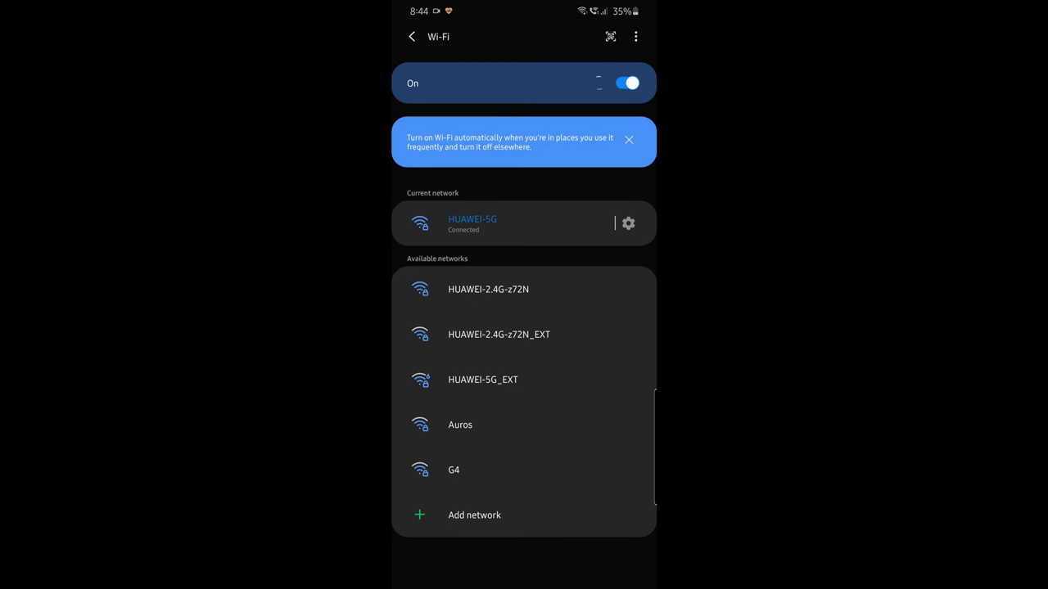
click(483, 379)
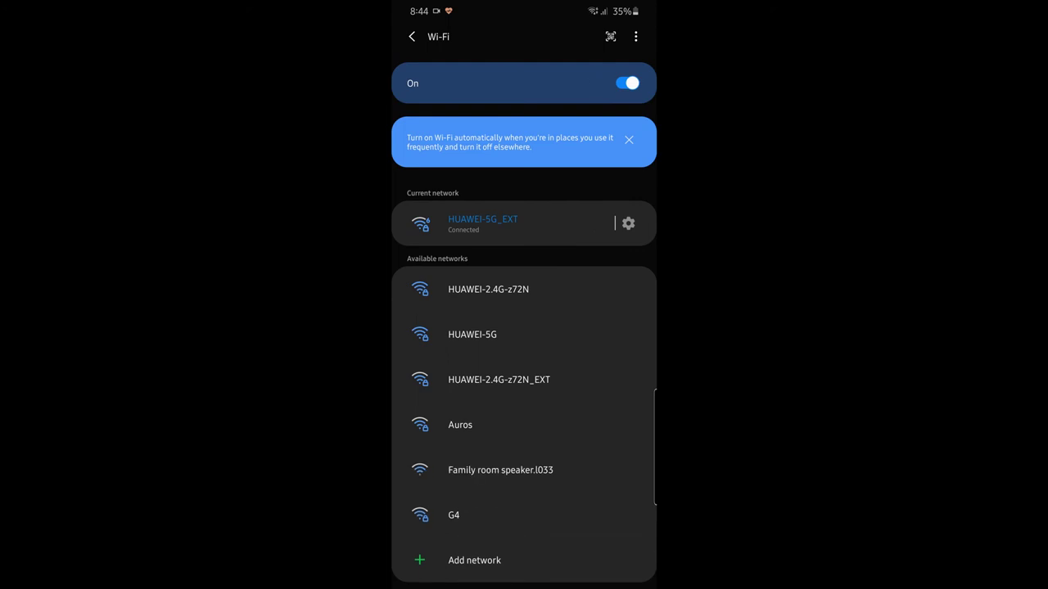
Return to the home screen and open the app drawer search.
drag(524, 585, 524, 369)
drag(524, 491, 524, 245)
click(507, 36)
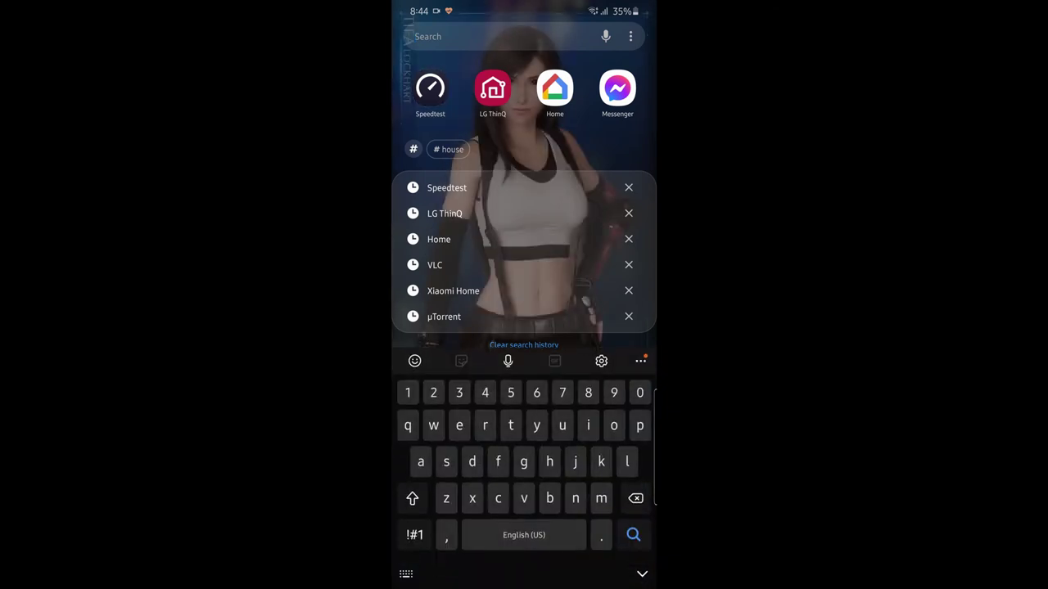
Launch the Speedtest app and start a test over HUAWEI-5G_EXT.
click(429, 87)
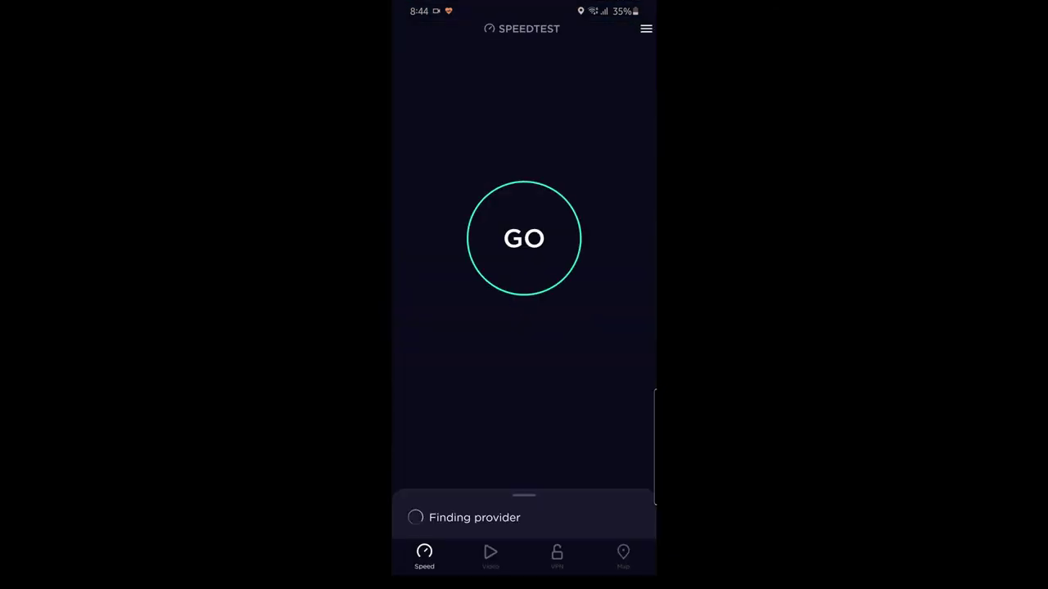
click(523, 239)
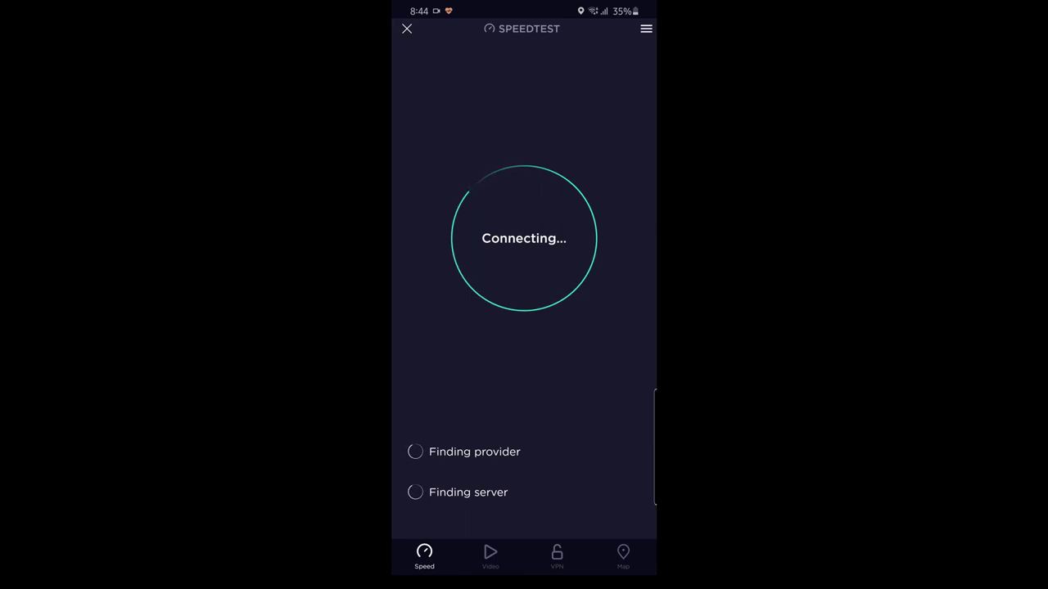